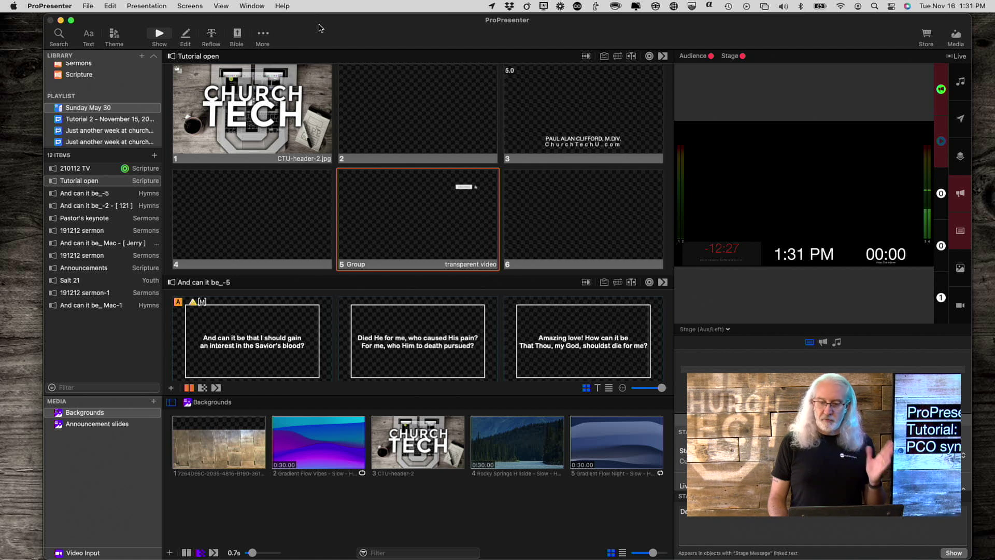
# Step: Open the ProPresenter menu to reach the Preferences categories
pyautogui.click(46, 6)
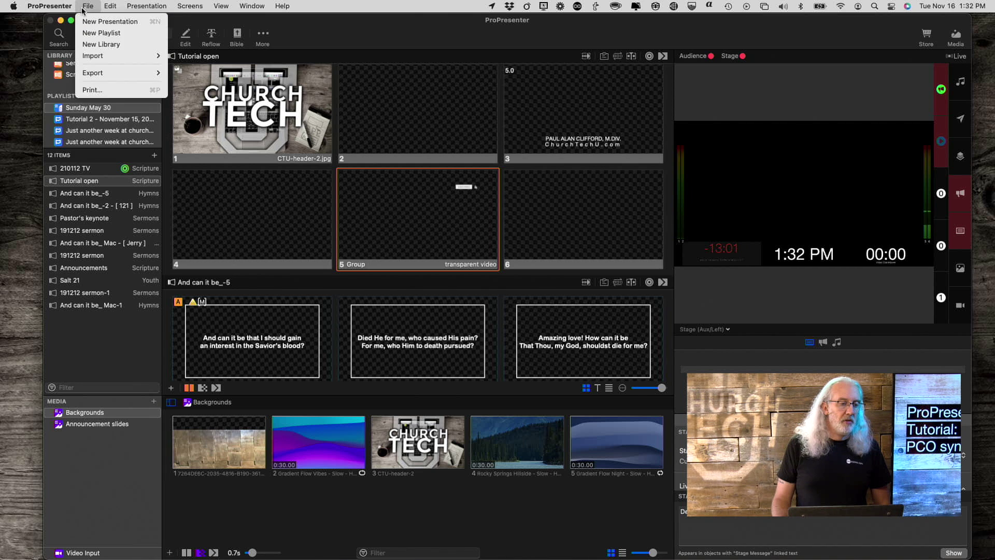
pyautogui.moveTo(49, 50)
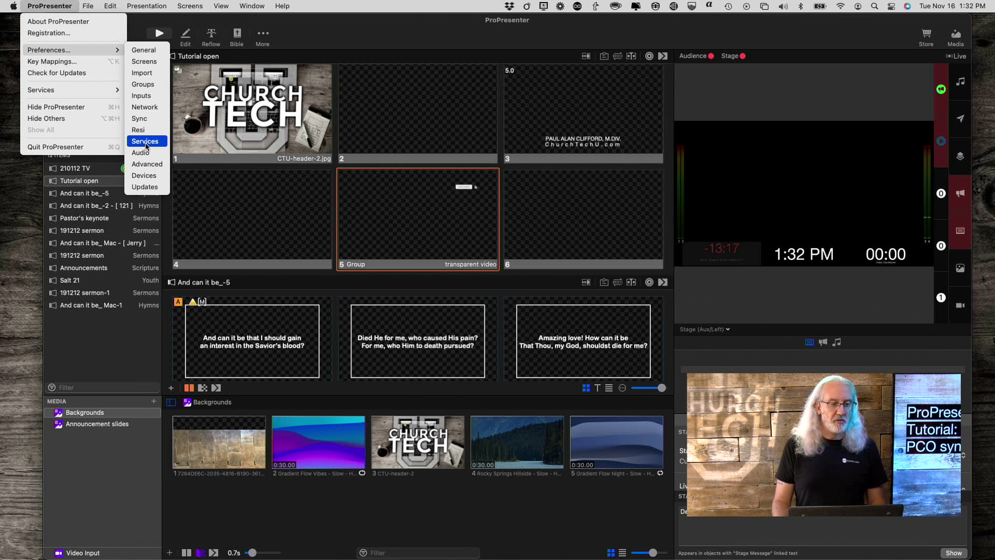
# Step: Open the Planning Center Online services settings and enable 'Automatically Upload Presentations and Media'
pyautogui.click(146, 142)
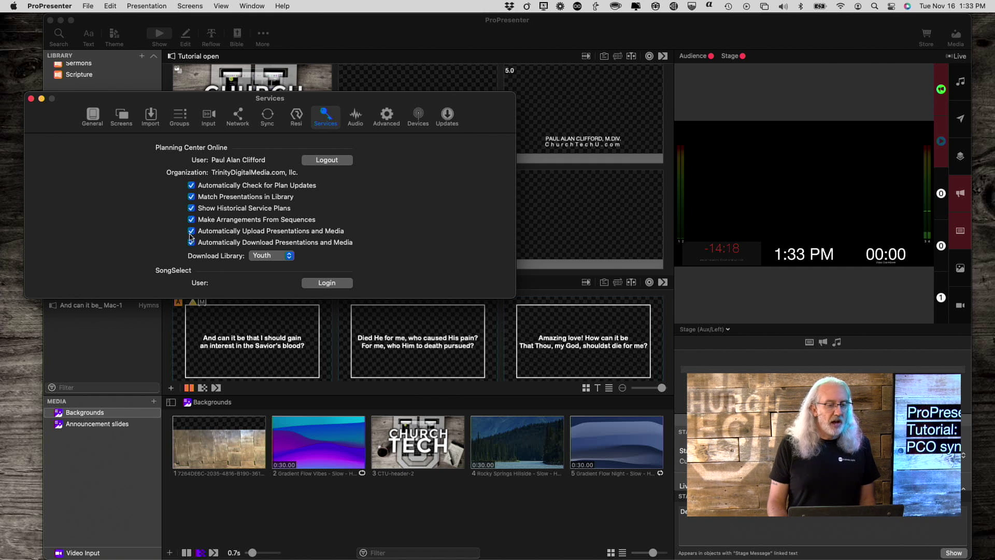
pyautogui.moveTo(190, 232)
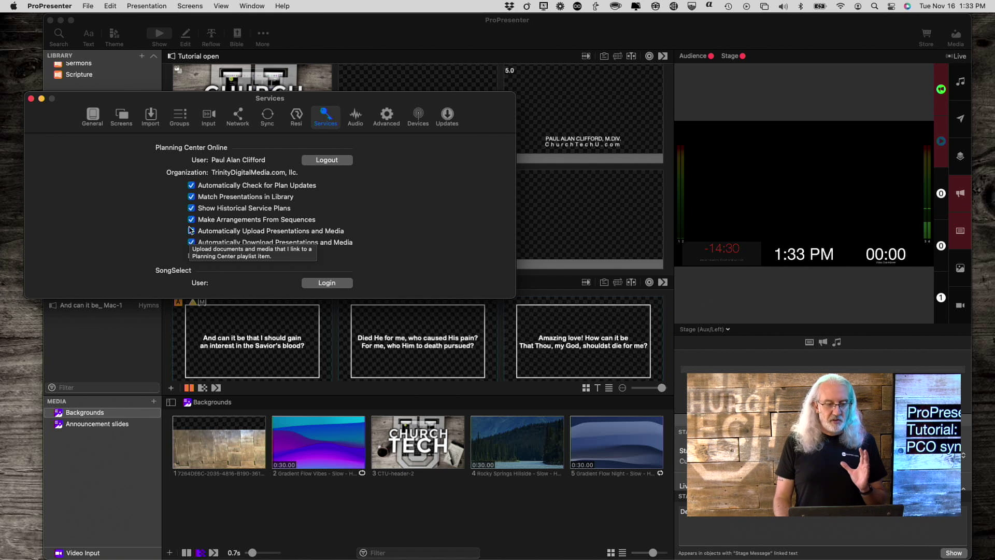
pyautogui.click(191, 230)
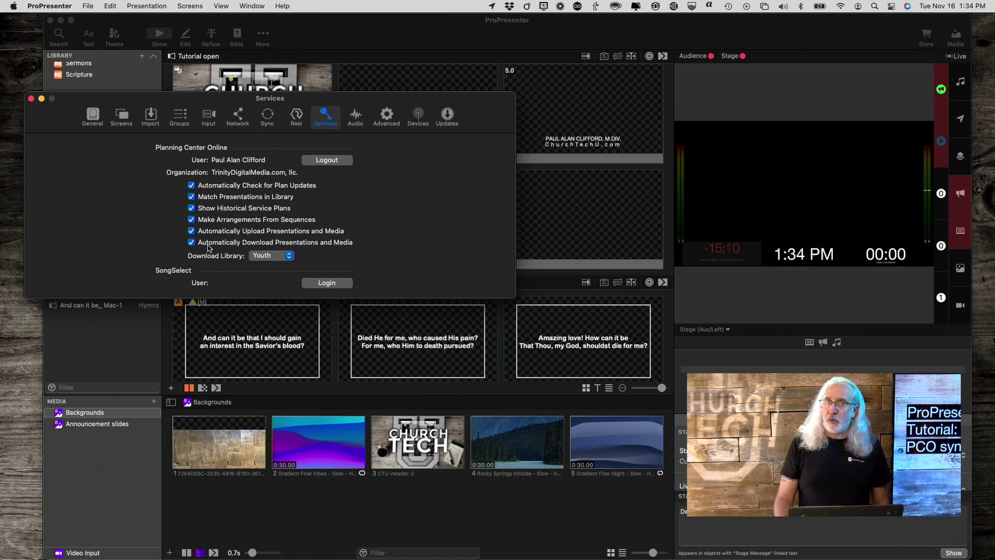
# Step: Import the Tutorial plan 'Just another week at church - 211010 - October 5, 2021' as a playlist
pyautogui.click(31, 99)
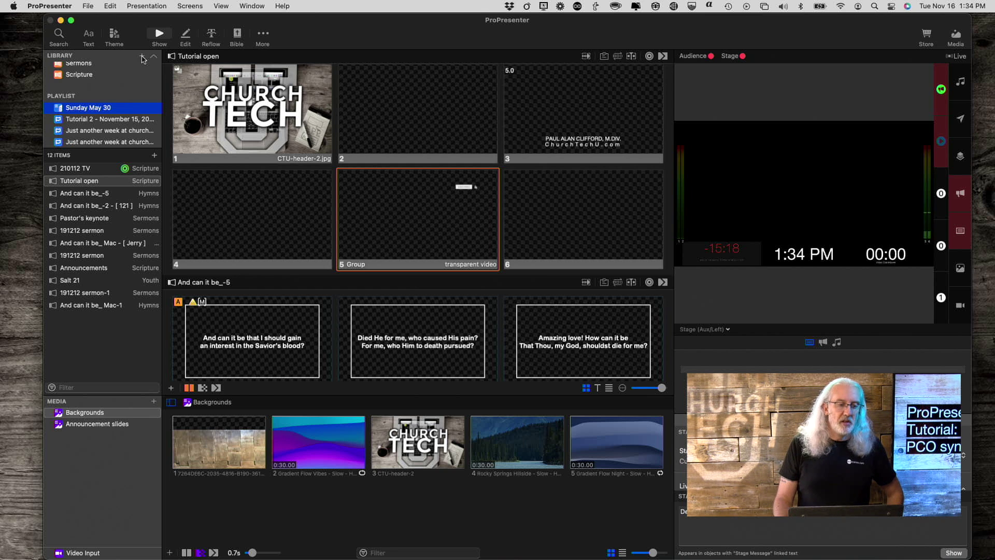
pyautogui.click(142, 57)
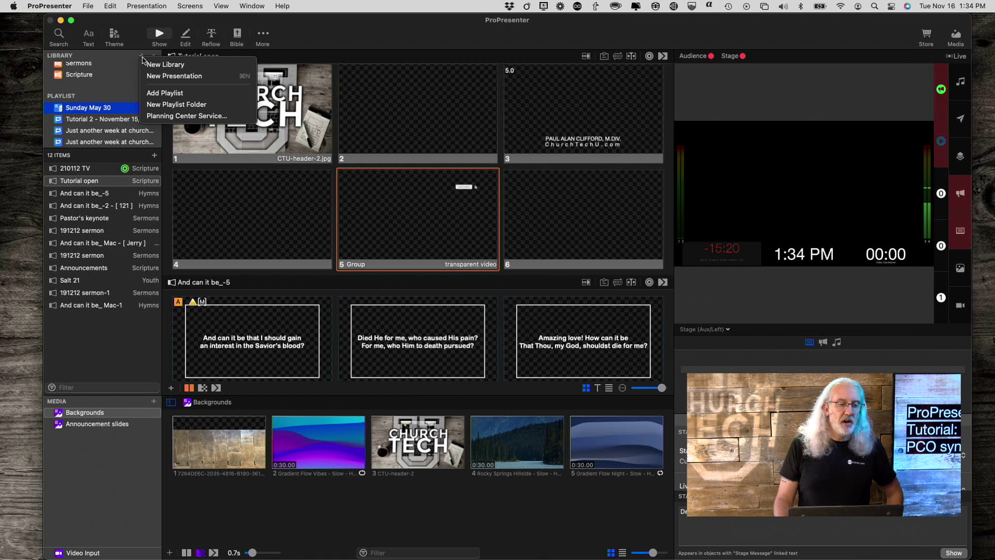
pyautogui.click(153, 116)
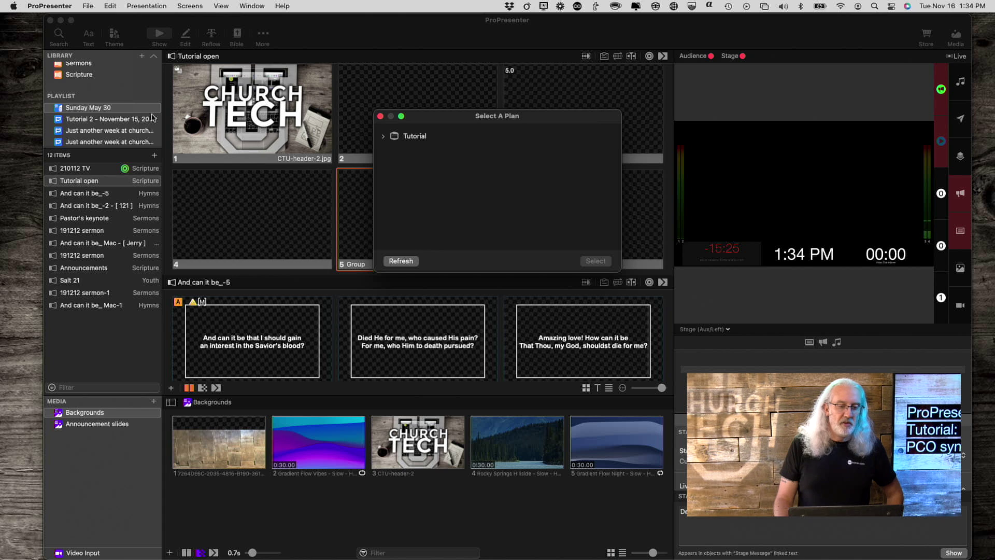
pyautogui.click(384, 136)
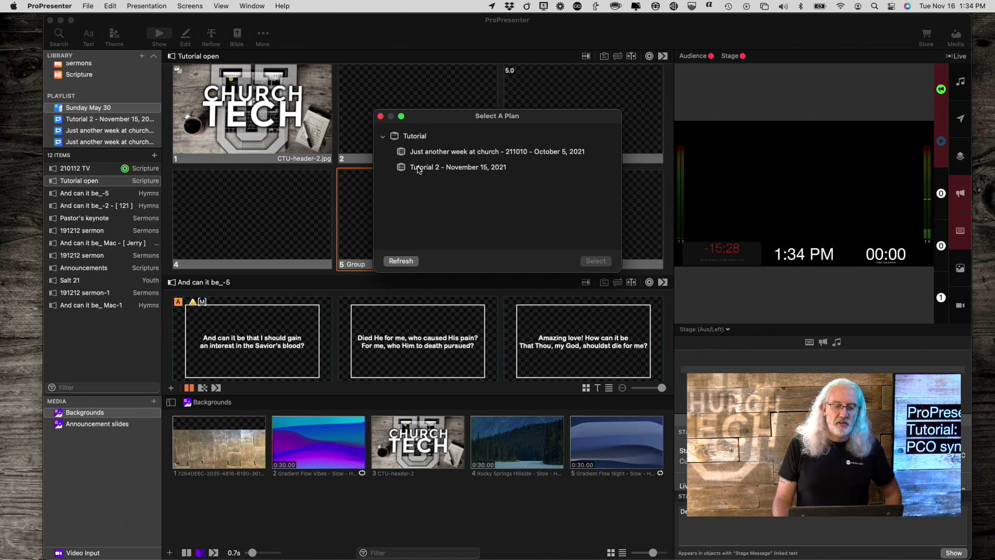
pyautogui.click(422, 156)
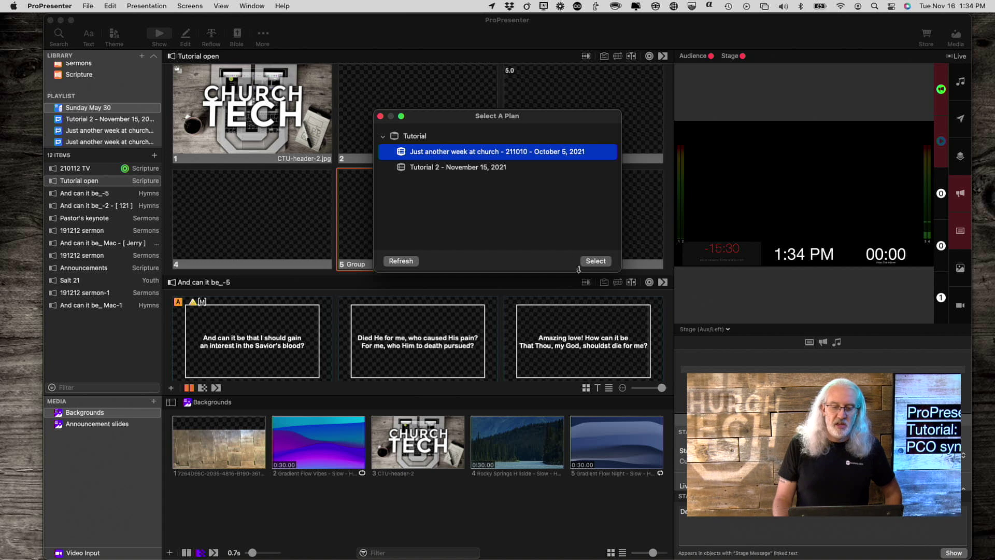
pyautogui.click(595, 262)
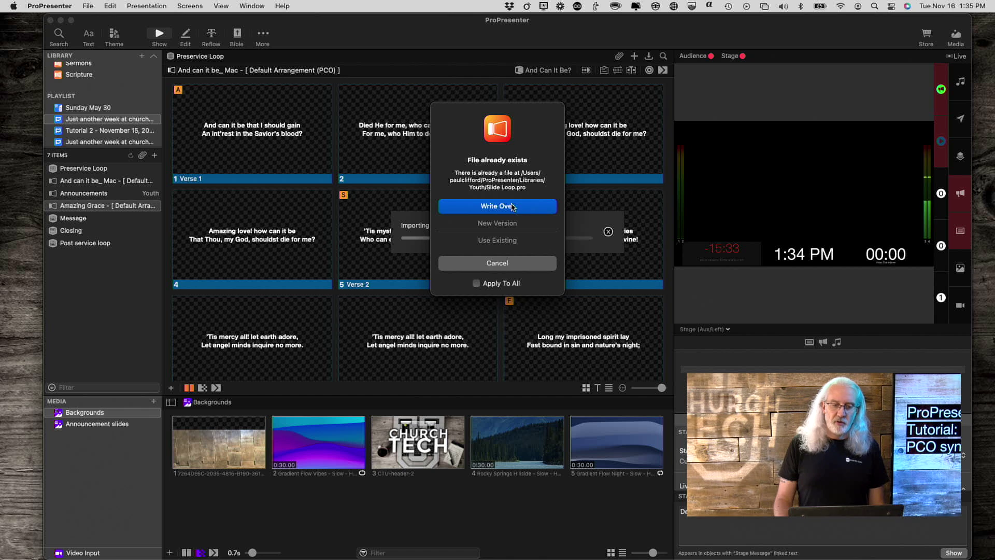
# Step: Write over the existing Slide Loop file and apply one choice to the remaining Slide loop 1 conflict
pyautogui.click(495, 230)
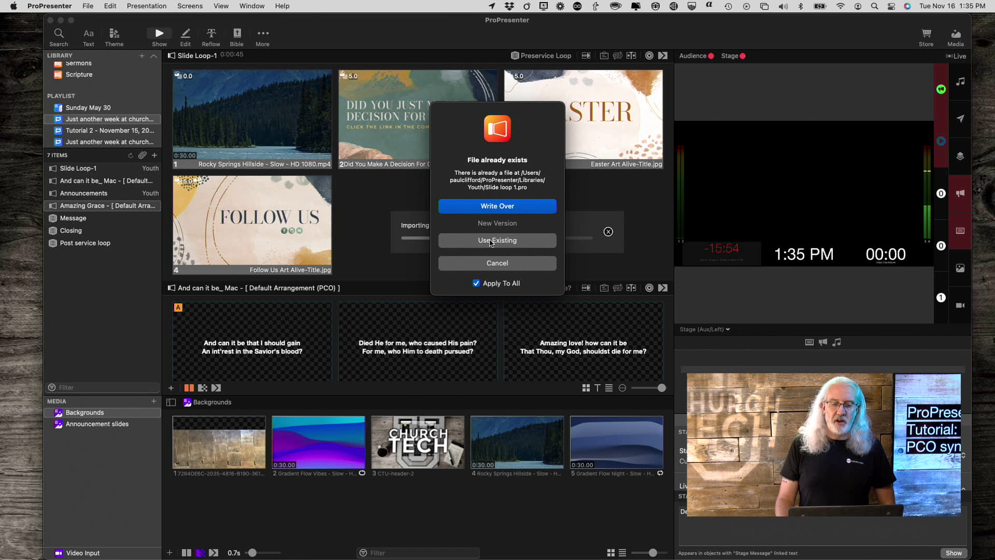
pyautogui.click(492, 225)
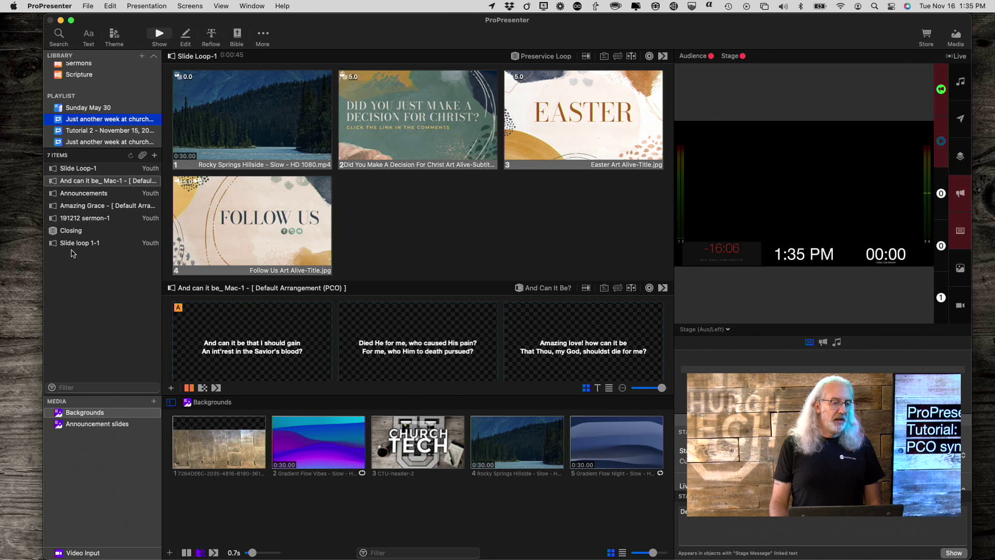
# Step: Browse Slide Loop-1, And can it be_ Mac-1, Announcements and Amazing Grace in the playlist
pyautogui.click(83, 171)
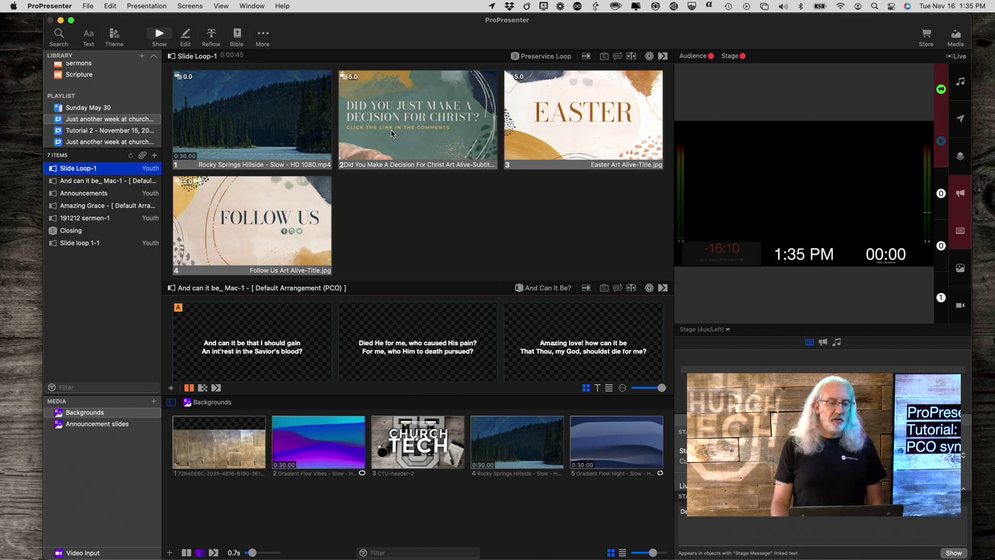
pyautogui.scroll(-8, 389, 188)
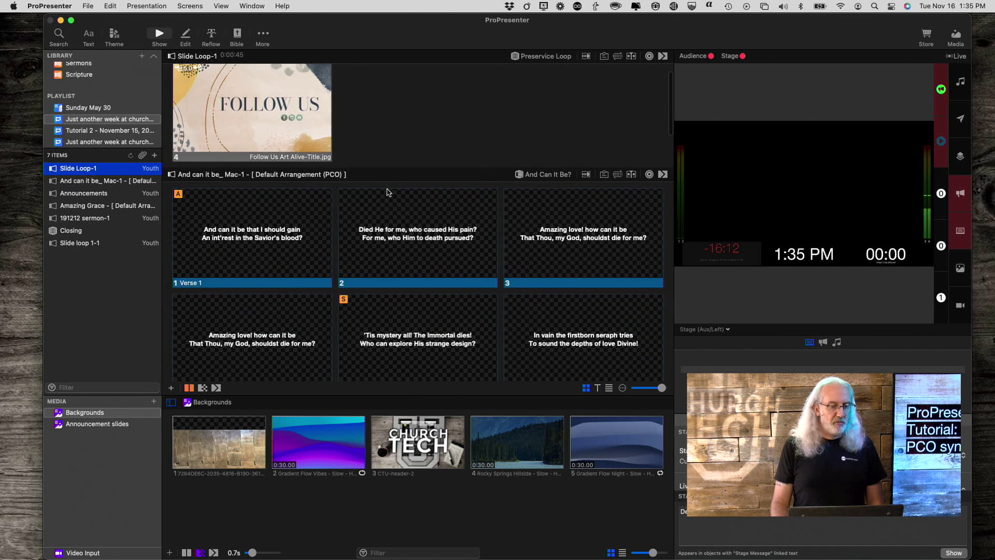
pyautogui.click(124, 184)
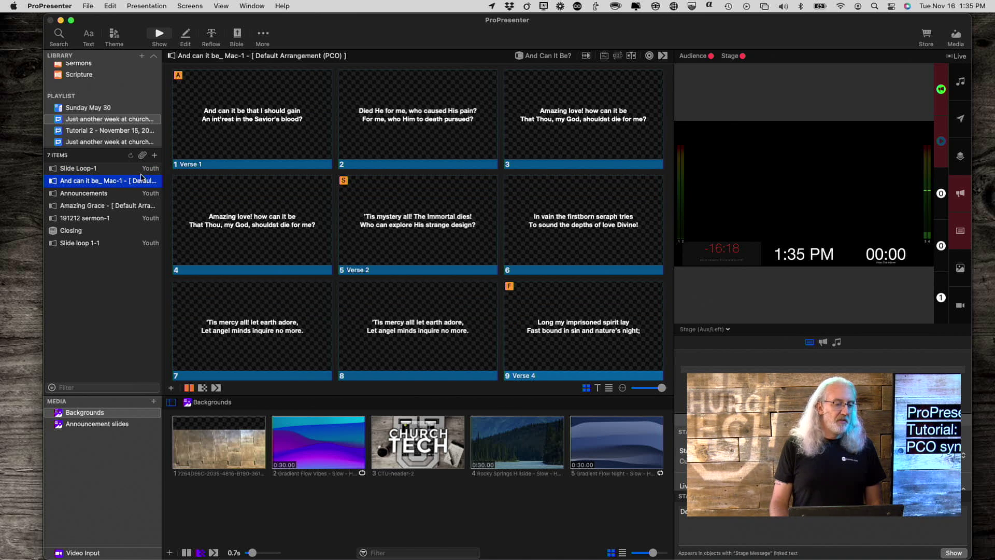
pyautogui.click(120, 196)
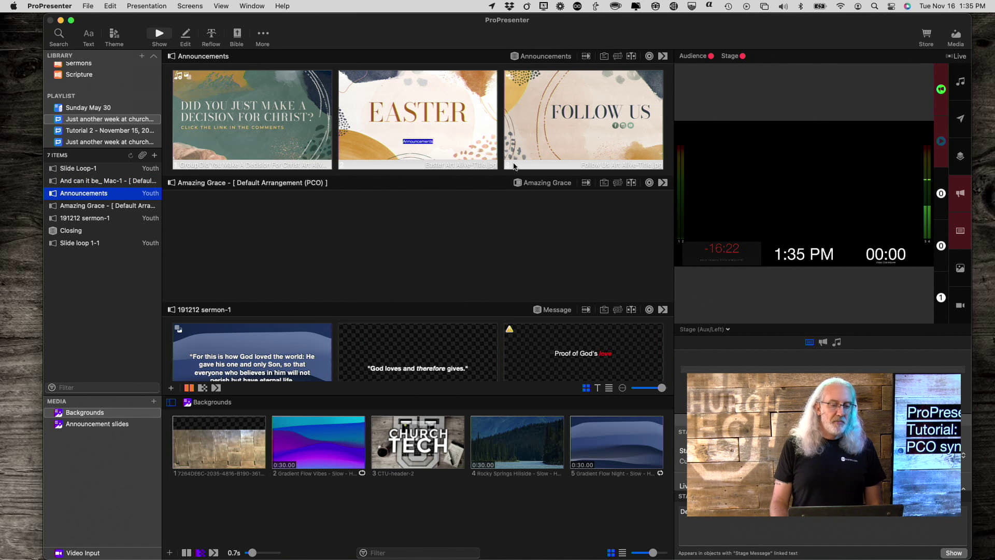
pyautogui.click(134, 205)
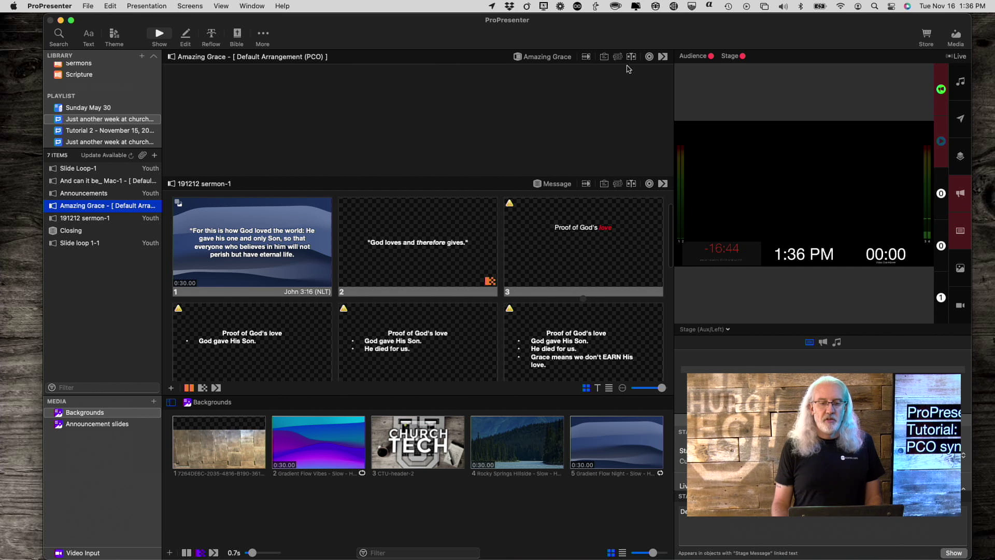
# Step: Switch Amazing Grace to its Master arrangement, showing its eight lyric slides
pyautogui.click(618, 56)
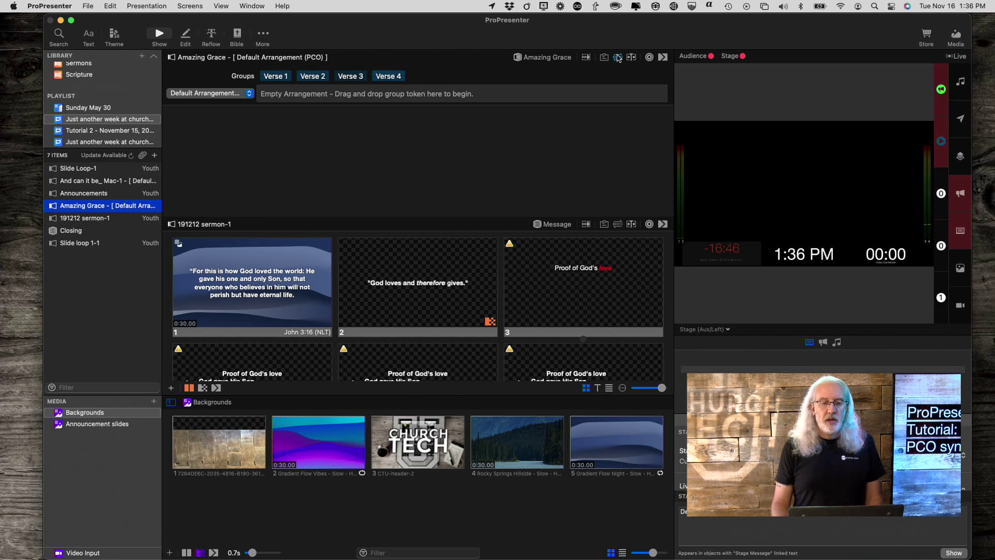
pyautogui.click(249, 95)
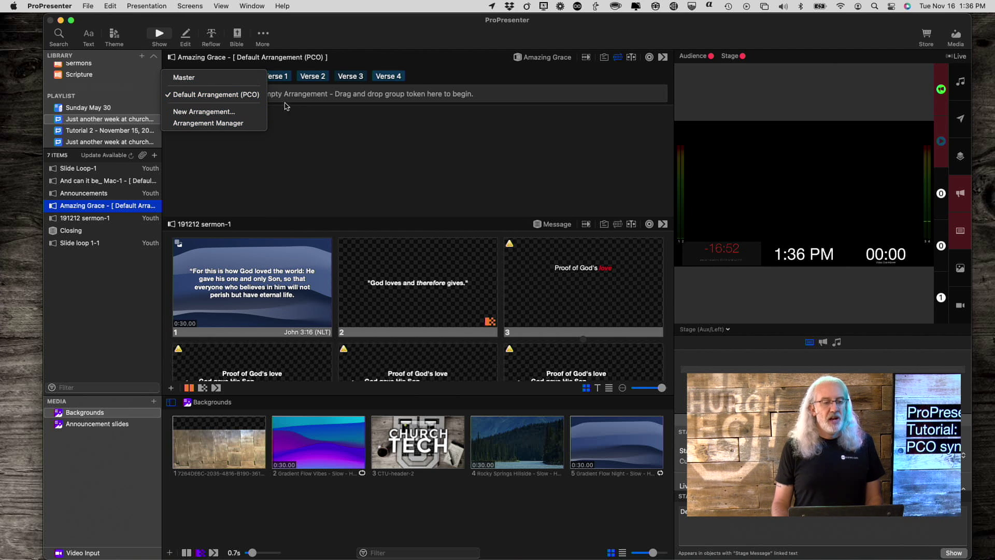
pyautogui.click(229, 79)
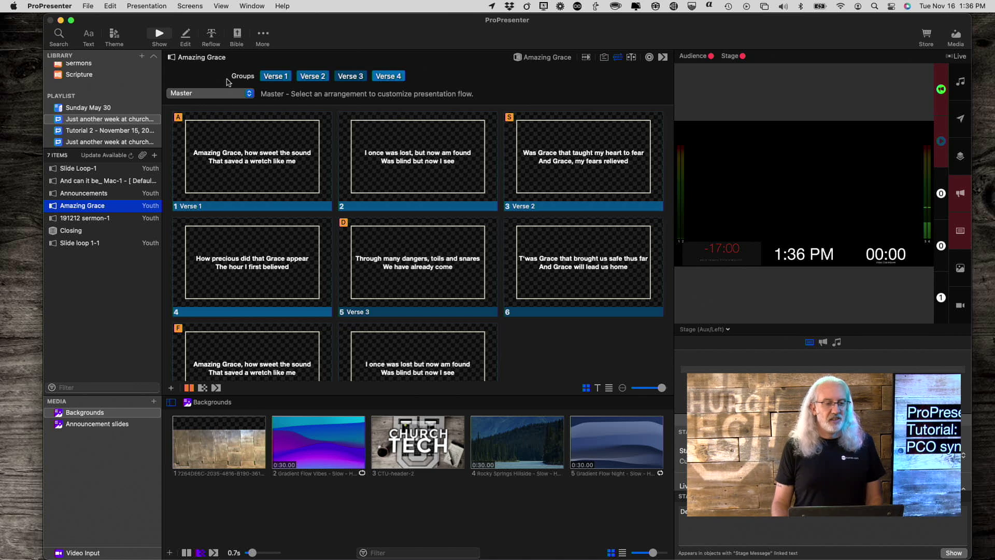
pyautogui.scroll(-3, 249, 191)
pyautogui.scroll(-3, 249, 190)
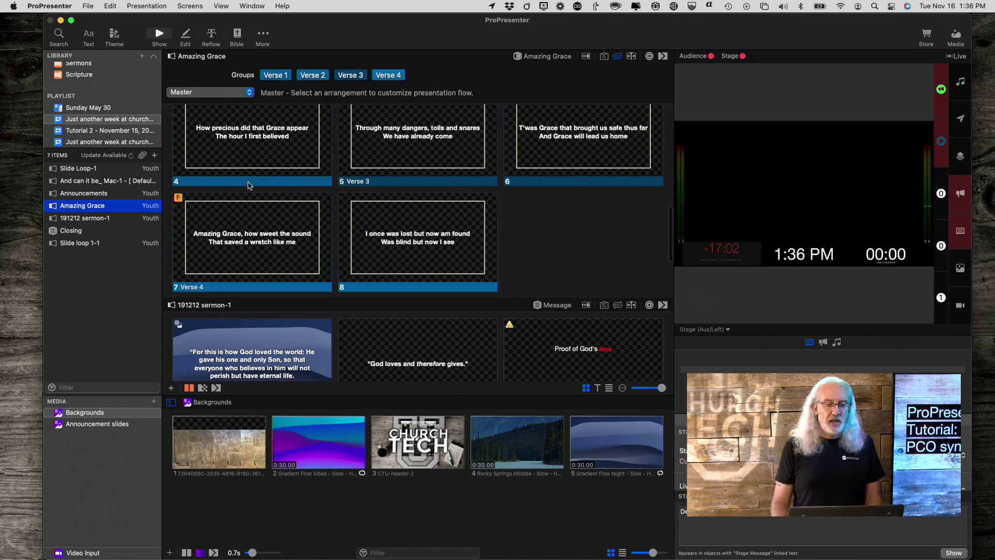
pyautogui.scroll(-3, 249, 185)
pyautogui.scroll(-1, 249, 186)
pyautogui.scroll(-2, 249, 186)
pyautogui.scroll(-1, 249, 185)
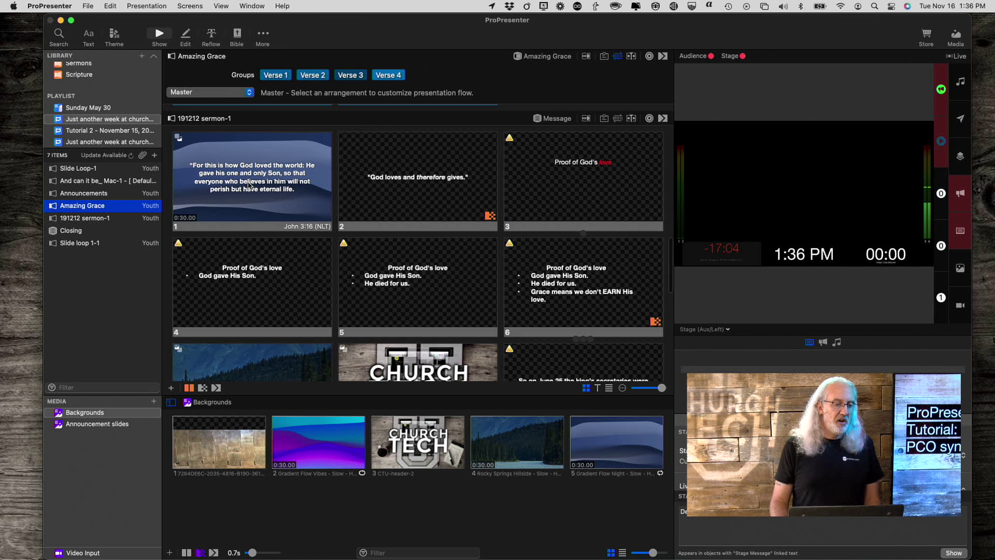
pyautogui.scroll(-3, 249, 185)
pyautogui.scroll(-1, 249, 185)
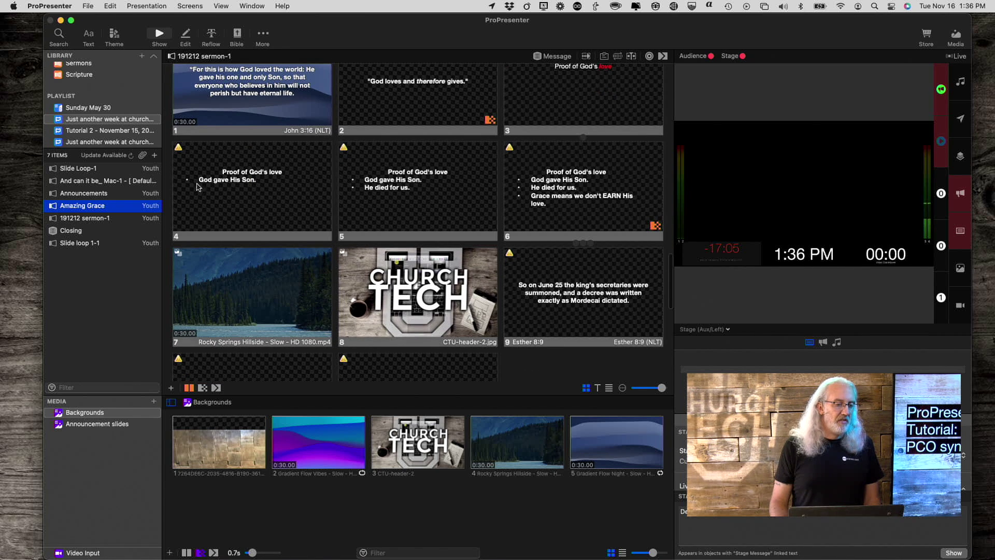
# Step: Check the sermon, Closing and Slide loop 1-1 items, then hide Closing from the playlist
pyautogui.click(94, 218)
pyautogui.click(83, 231)
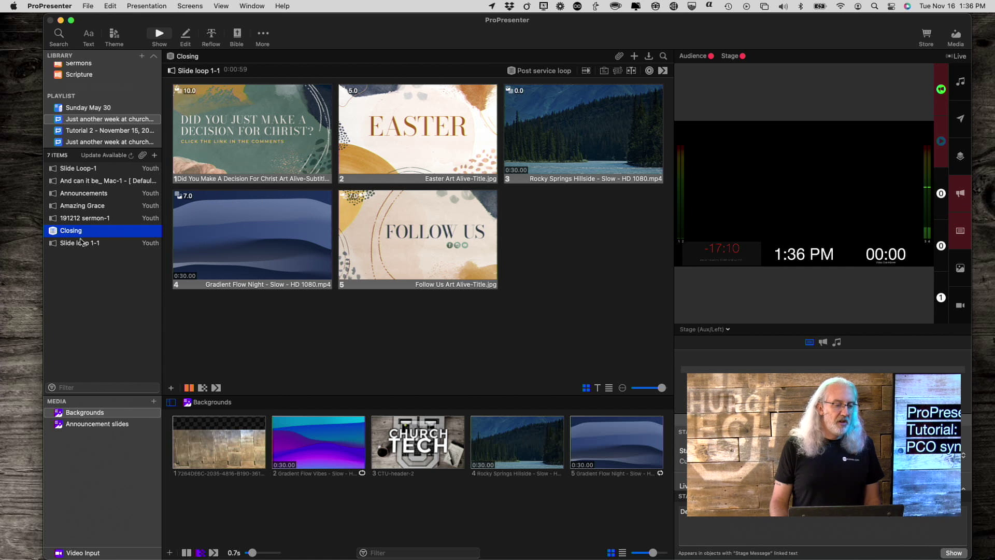
pyautogui.click(68, 247)
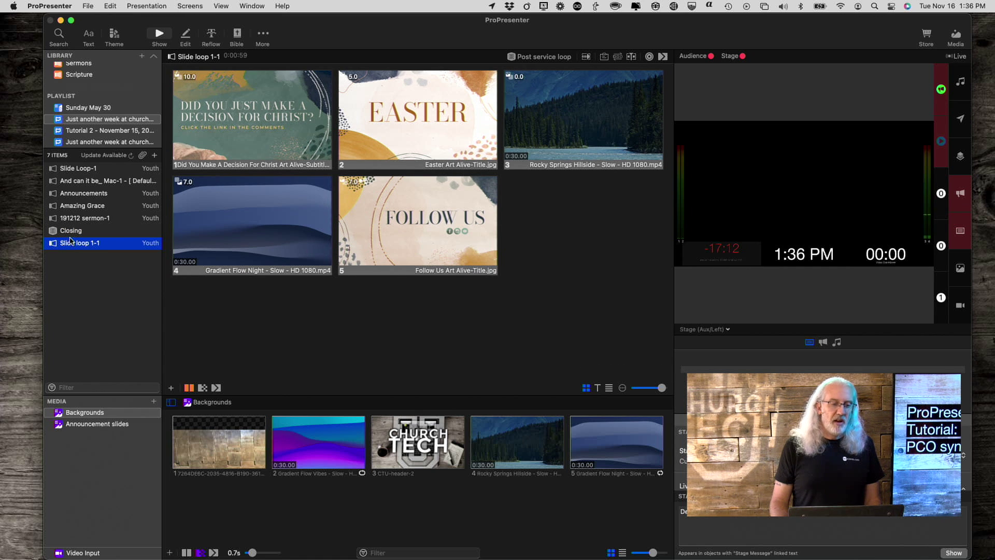
pyautogui.click(77, 231)
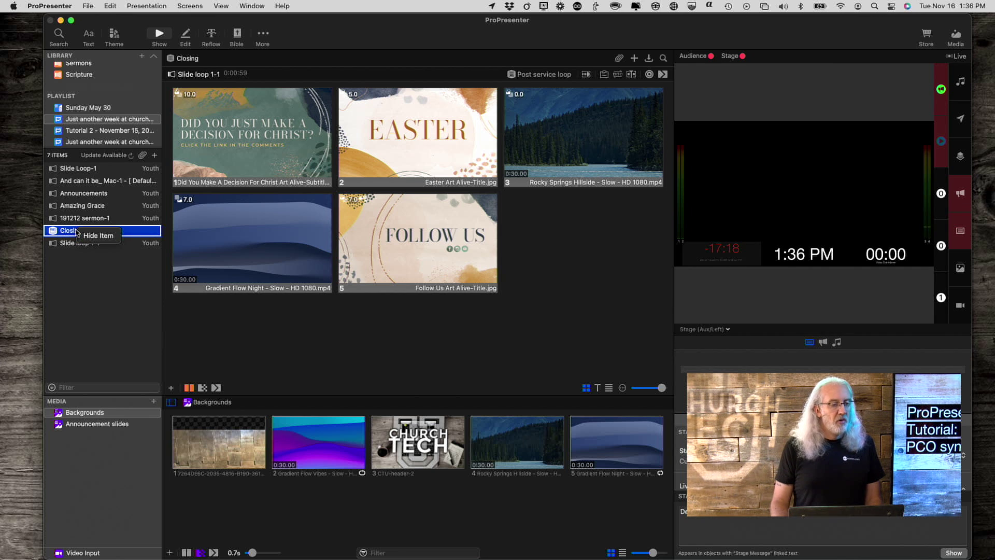
pyautogui.click(91, 235)
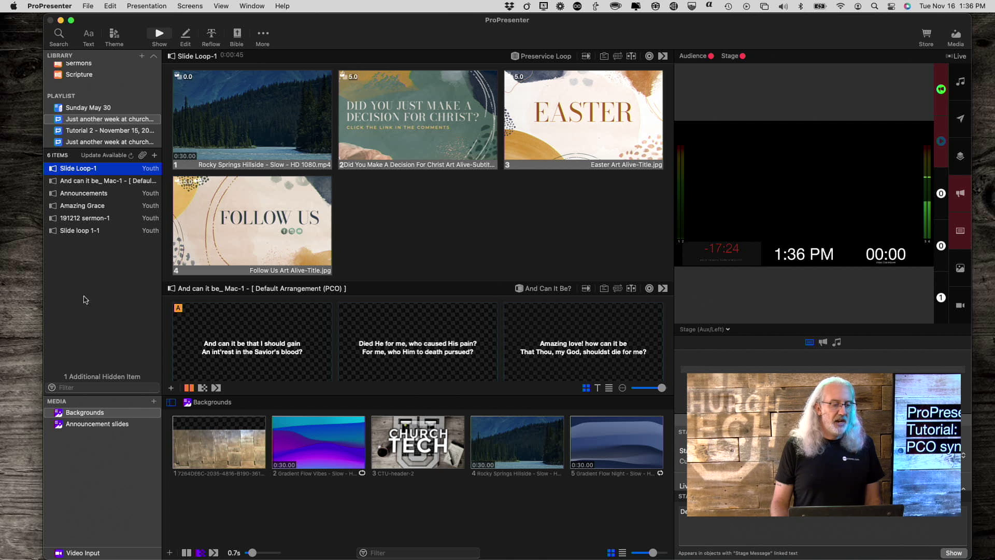
# Step: Hide the Announcements item as well, leaving two hidden items
pyautogui.click(86, 195)
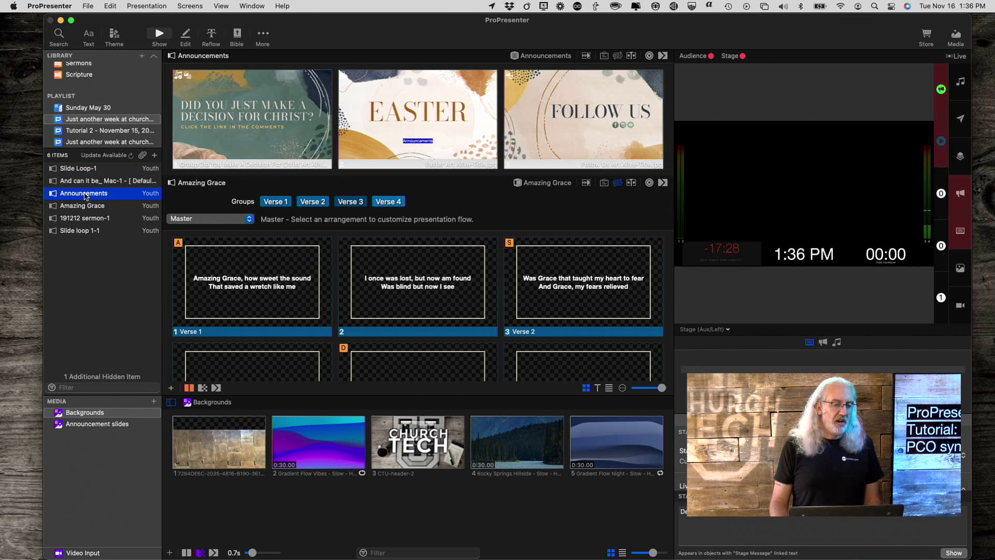
pyautogui.rightClick(86, 196)
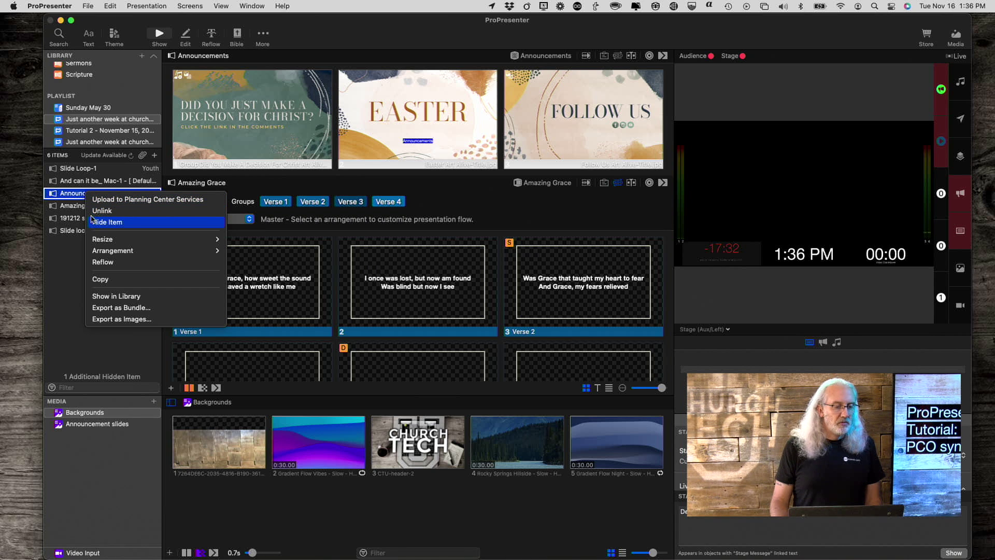
pyautogui.click(98, 223)
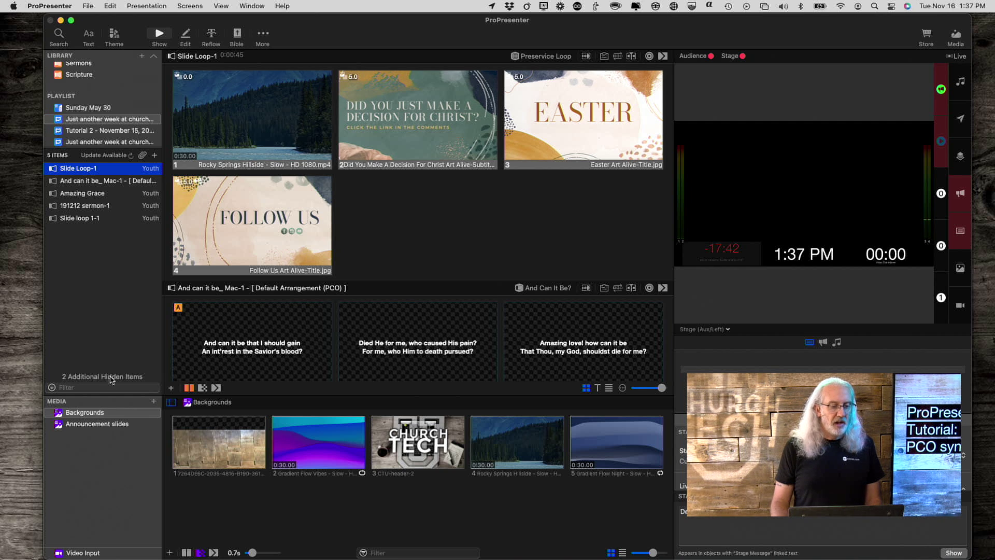
pyautogui.rightClick(107, 378)
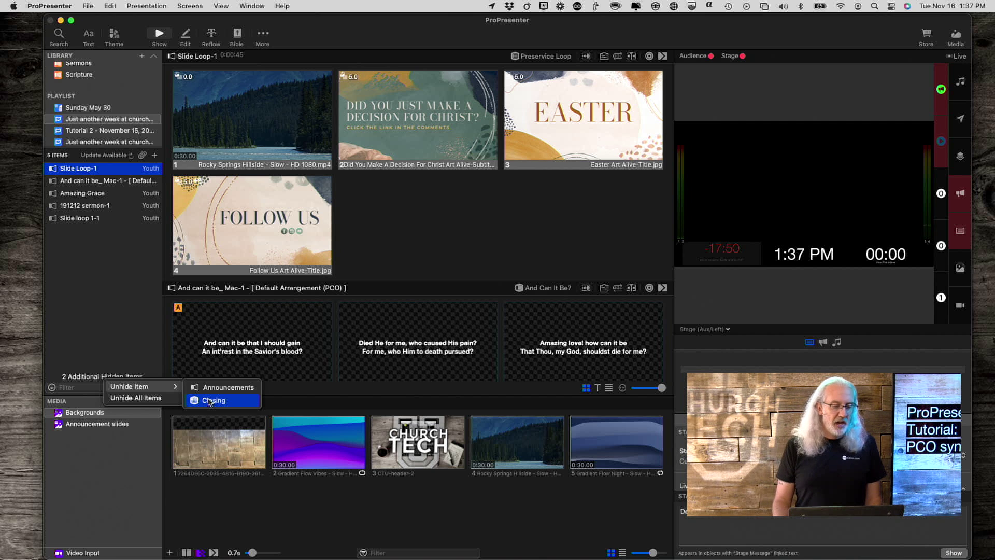
# Step: Choose Unhide All Items to bring back Announcements and Closing
pyautogui.click(149, 399)
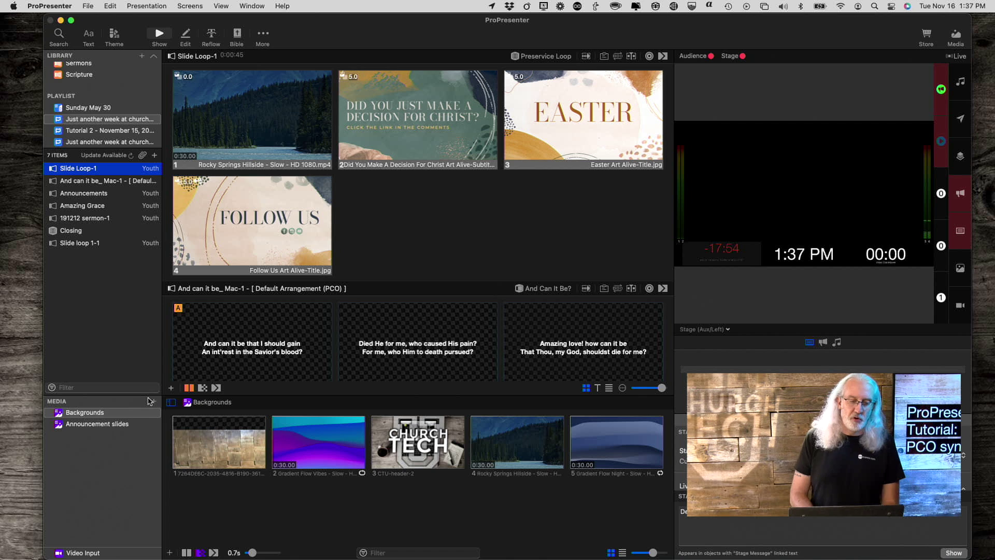